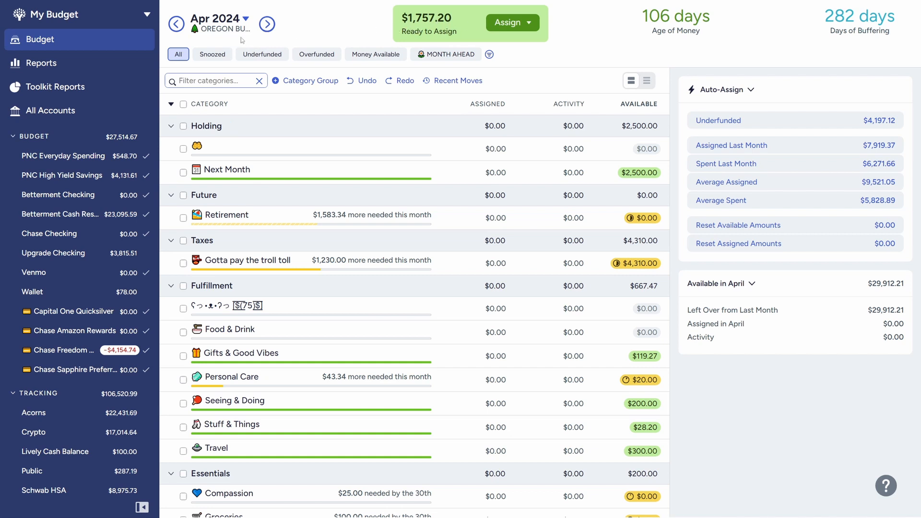
Review the Week 1 paycheck, interest and bank bonus entries in the April 2024 budget note, then close it
click(228, 32)
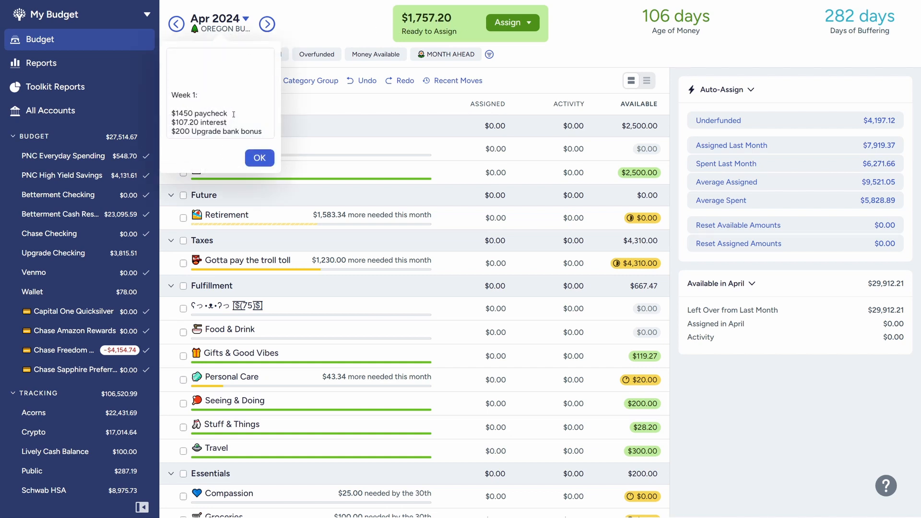
mouse_move(228, 113)
mouse_down()
mouse_move(172, 113)
mouse_move(239, 116)
mouse_up()
drag(176, 121, 195, 122)
click(241, 122)
mouse_move(192, 131)
mouse_down()
mouse_move(232, 133)
mouse_move(193, 134)
mouse_up()
drag(190, 132, 176, 132)
click(214, 132)
drag(175, 131, 263, 135)
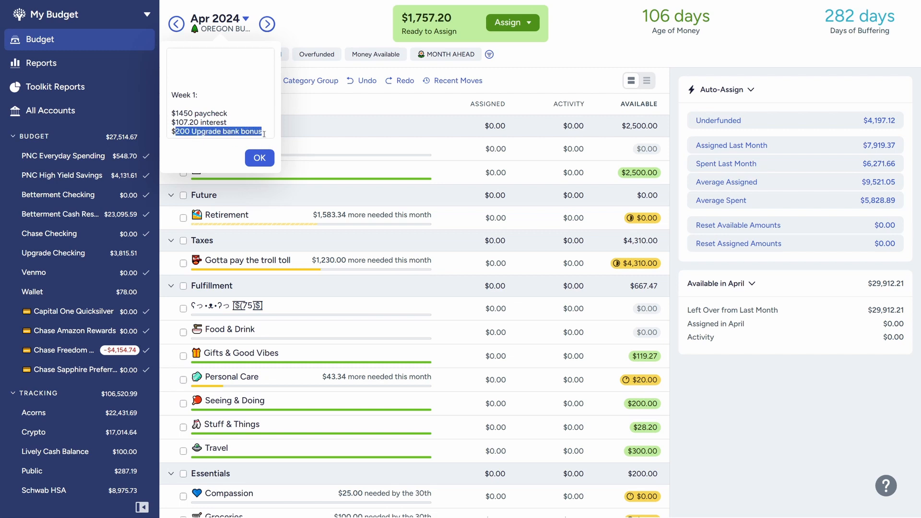
click(227, 133)
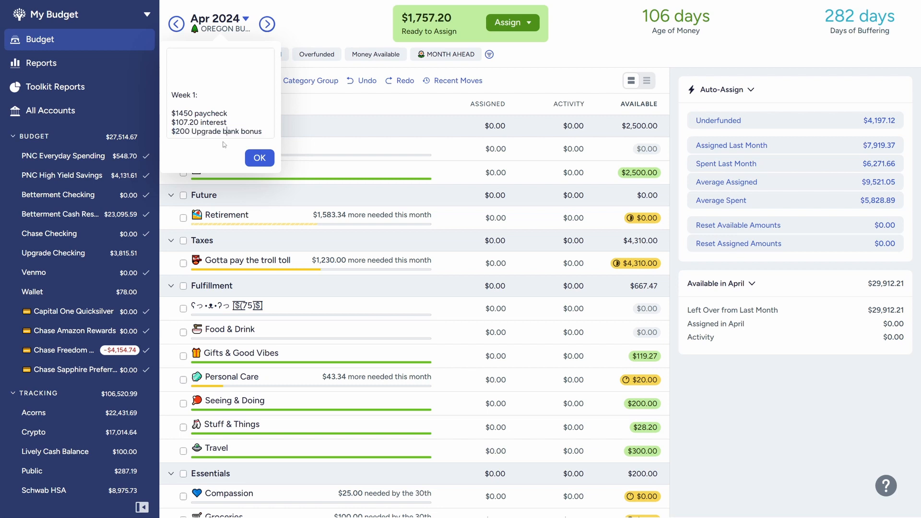
click(259, 158)
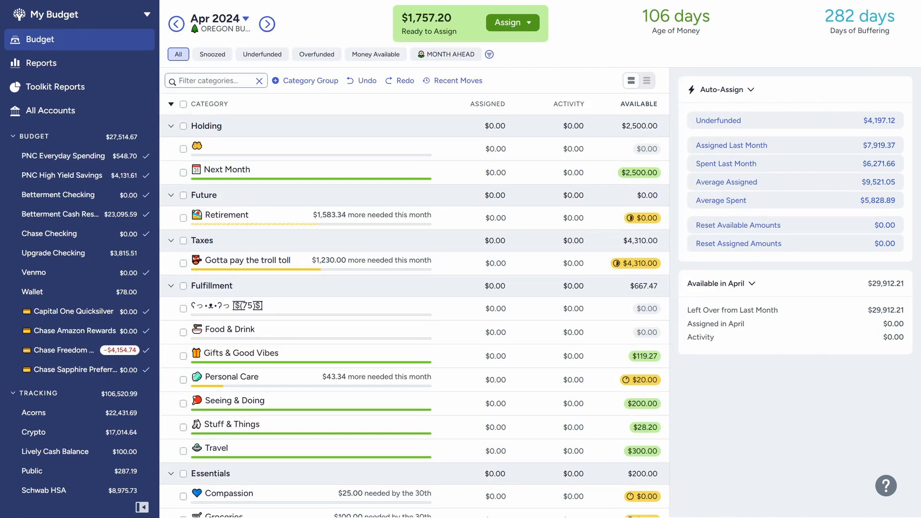
Assign $1,757.20 to the cupped-hands category in the Holding group
click(388, 146)
text(1,757)
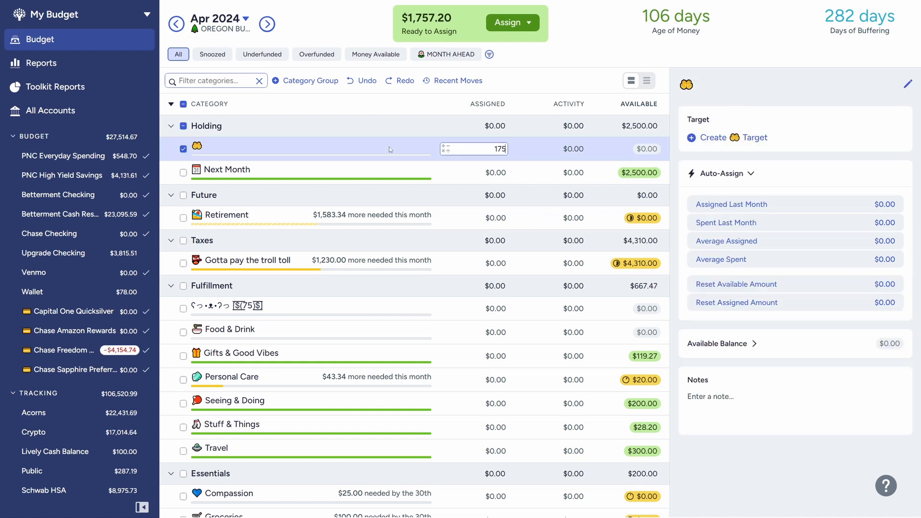
text(.20)
key(Return)
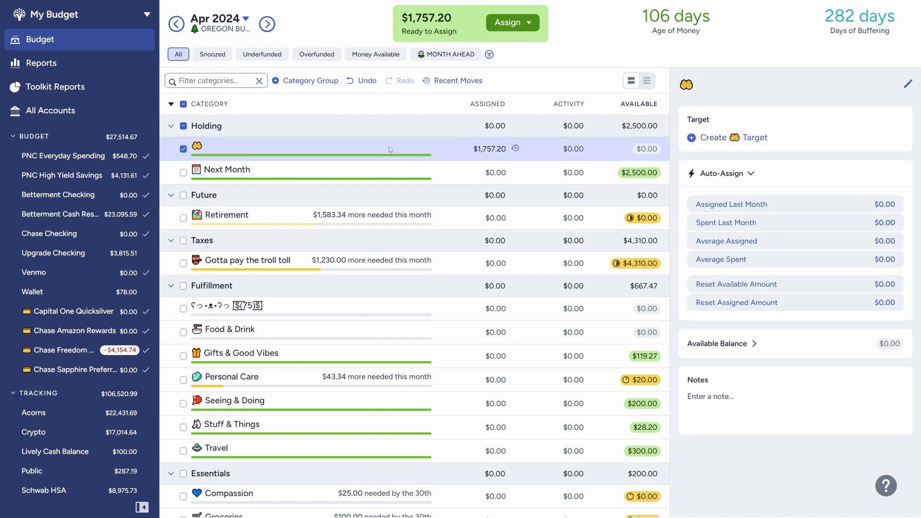
key(Escape)
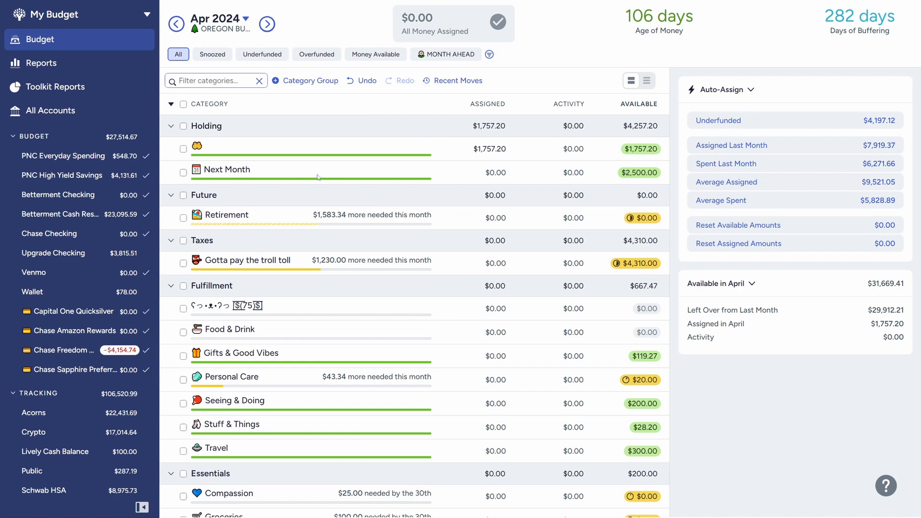
Auto-assign the underfunded amounts to all categories in the MONTH AHEAD view, and return to the view of all categories
click(374, 175)
click(183, 173)
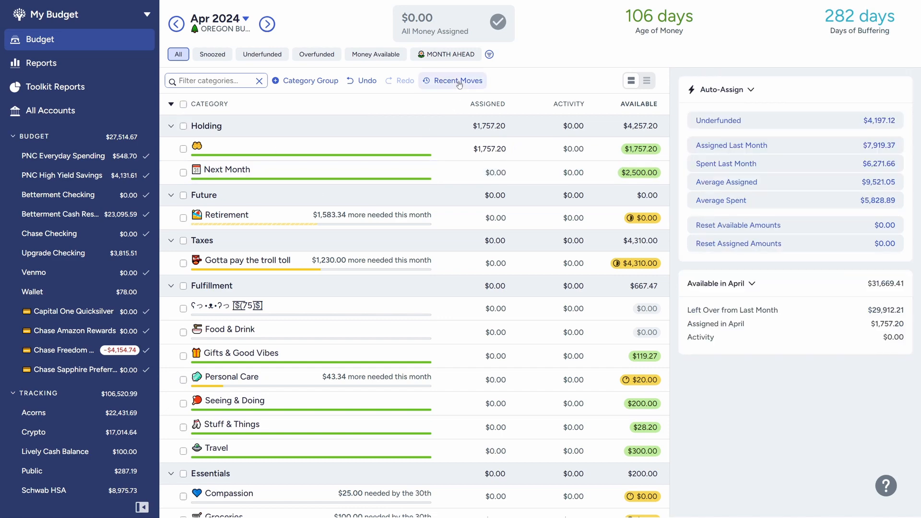
click(460, 55)
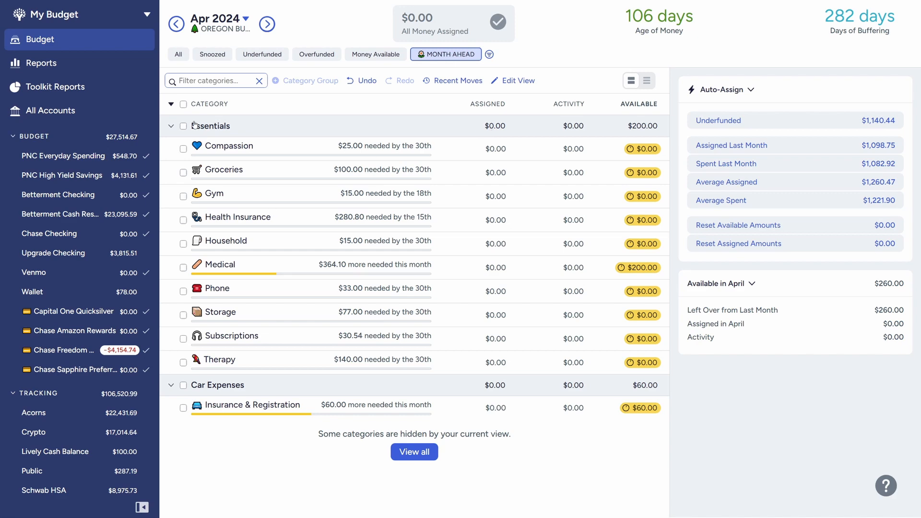
click(183, 104)
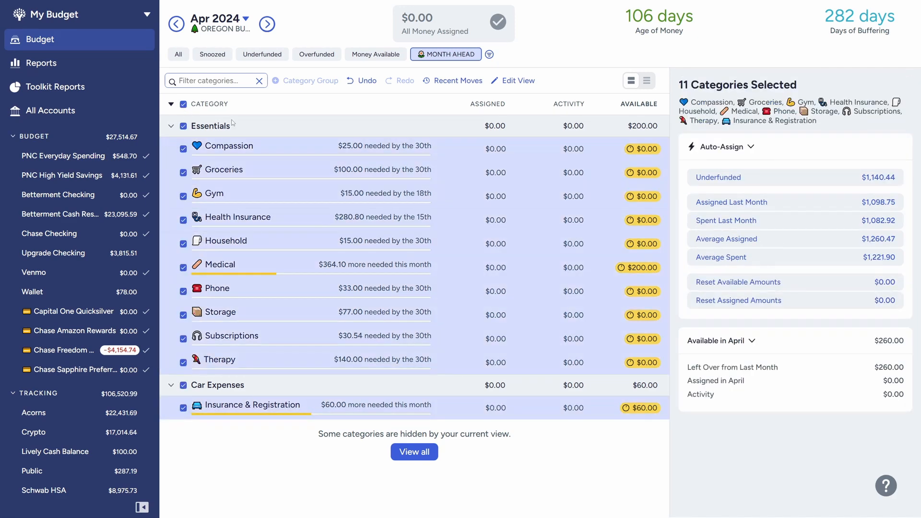
click(766, 177)
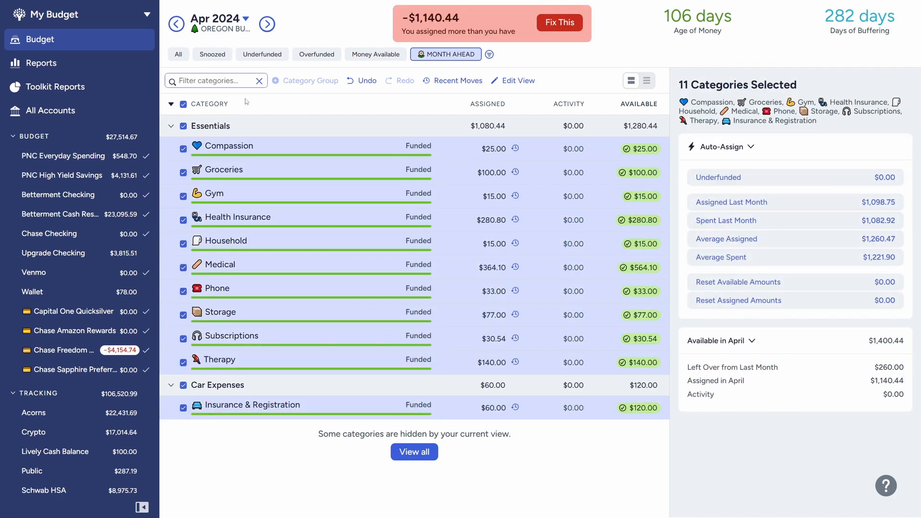
click(183, 104)
click(178, 54)
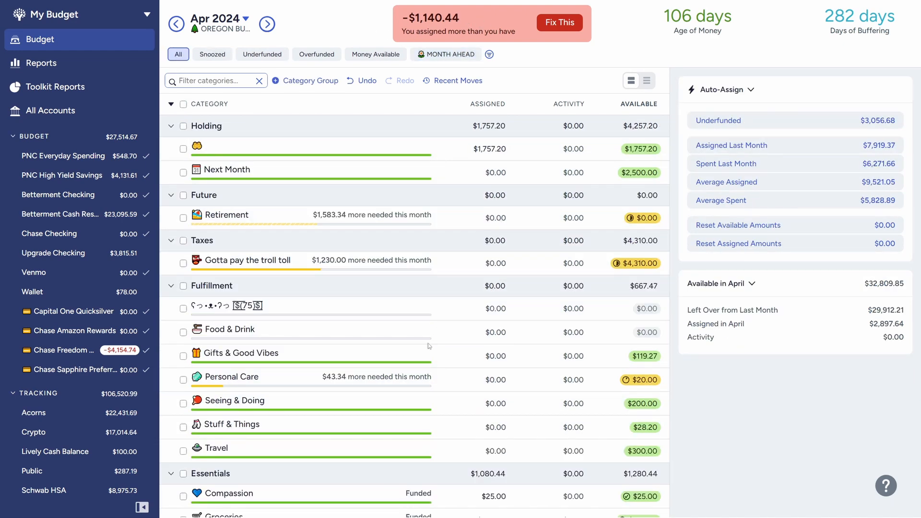
Assign $375 to the first category in the Fulfillment group, the one with 75 in its name
scroll(428, 344, down, 1)
click(343, 267)
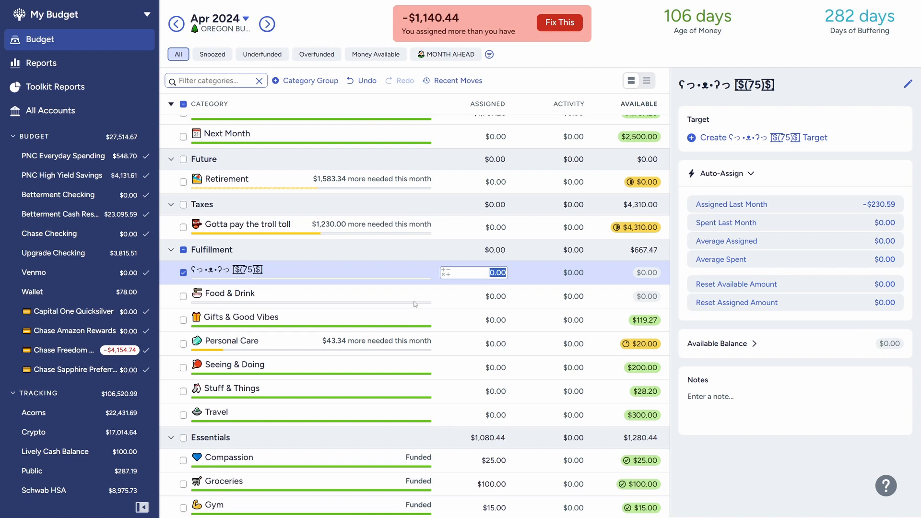
text(375)
key(Return)
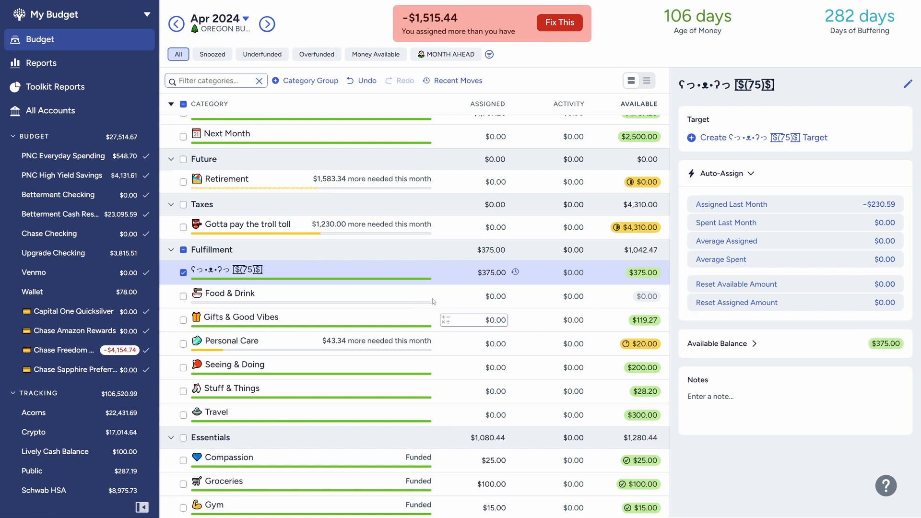
click(184, 273)
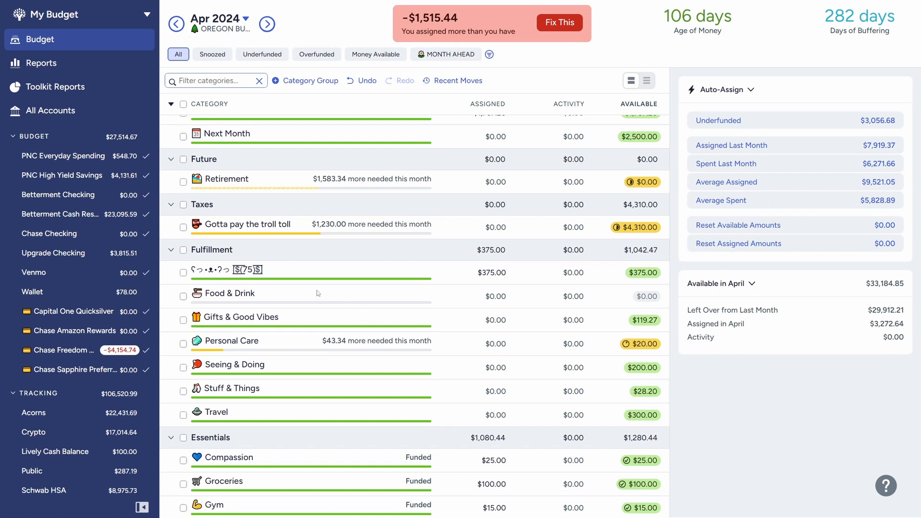
Cover the over-assigned amount by un-assigning money from the Next Month category
scroll(423, 305, up, 1)
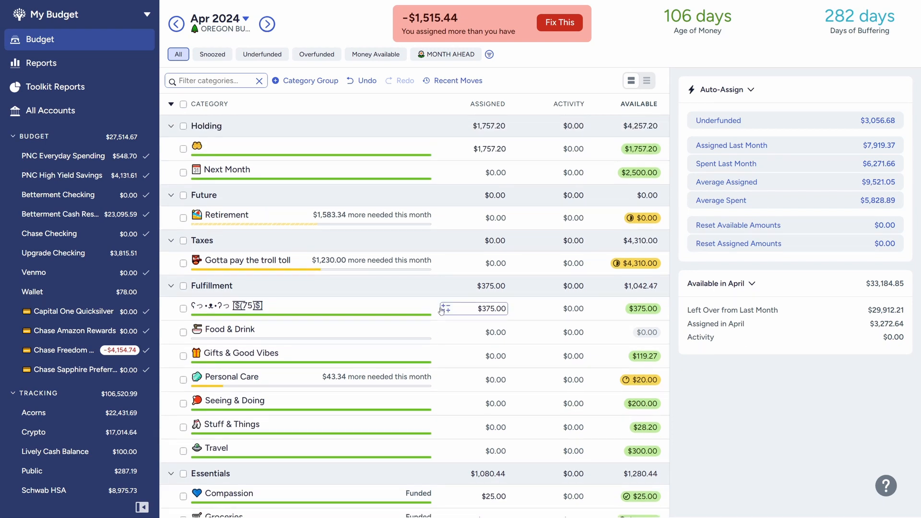
click(568, 25)
click(547, 70)
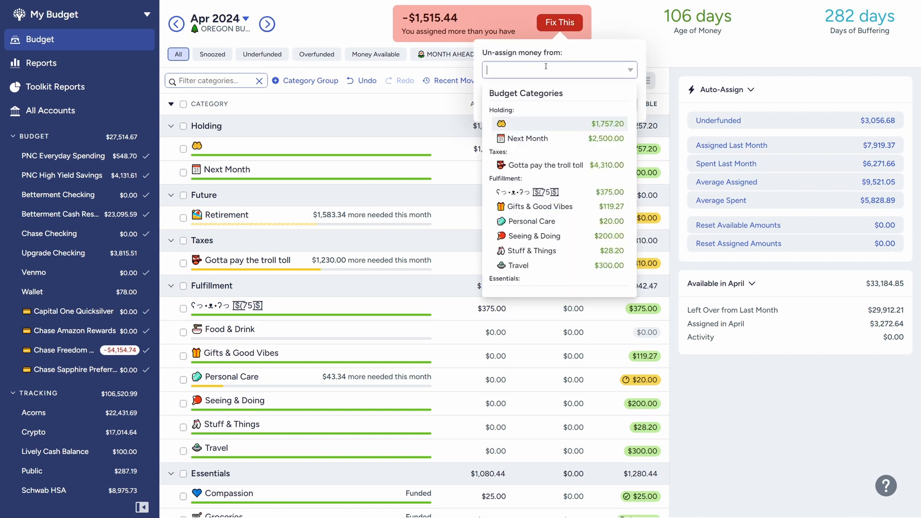
click(527, 138)
click(622, 104)
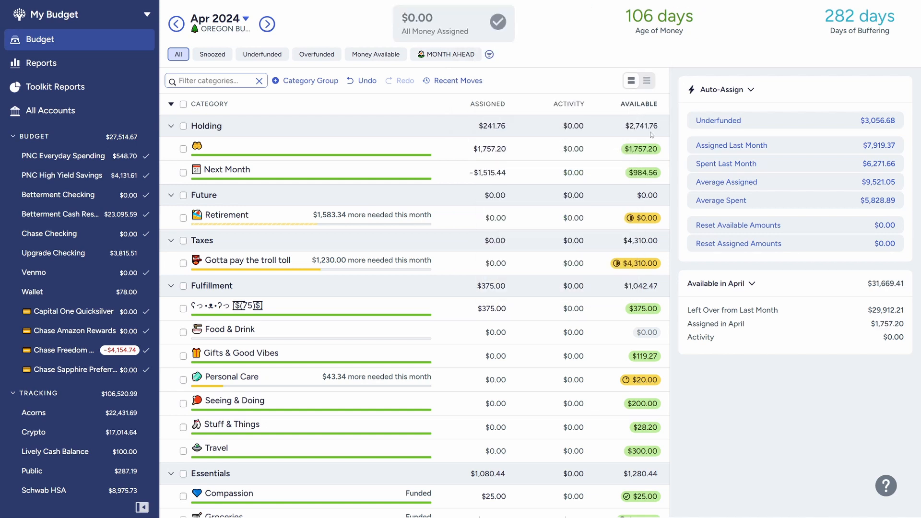
Move the full $1,757.20 from the cupped-hands category to Ready to Assign
click(643, 150)
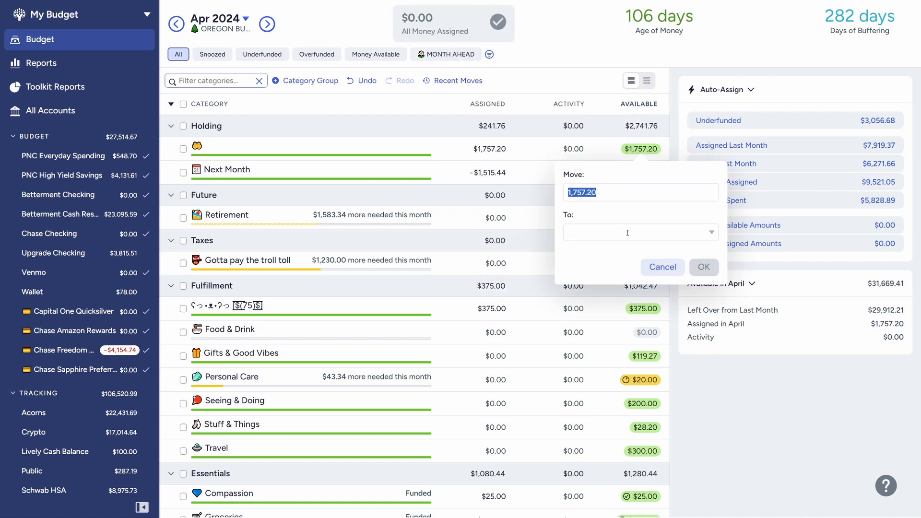
click(626, 232)
click(610, 286)
click(703, 267)
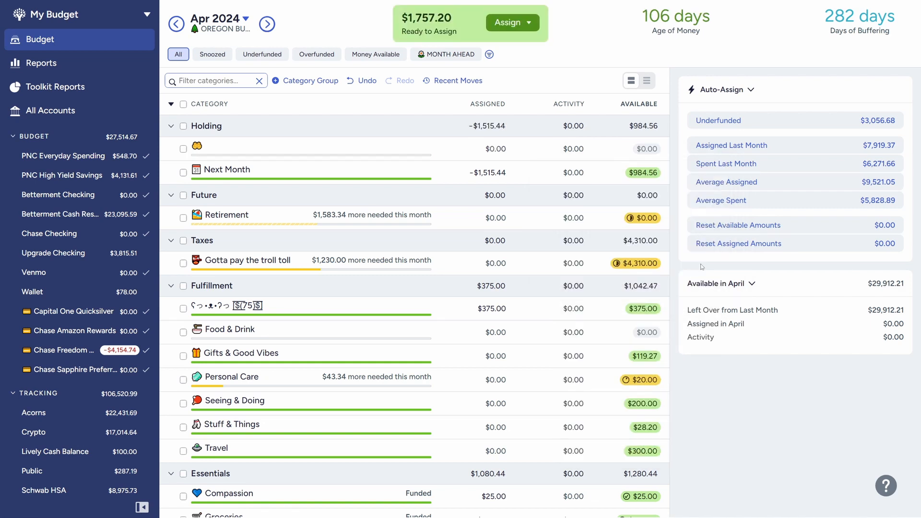
Add $300 to the assigned amount of the Next Month category
click(344, 170)
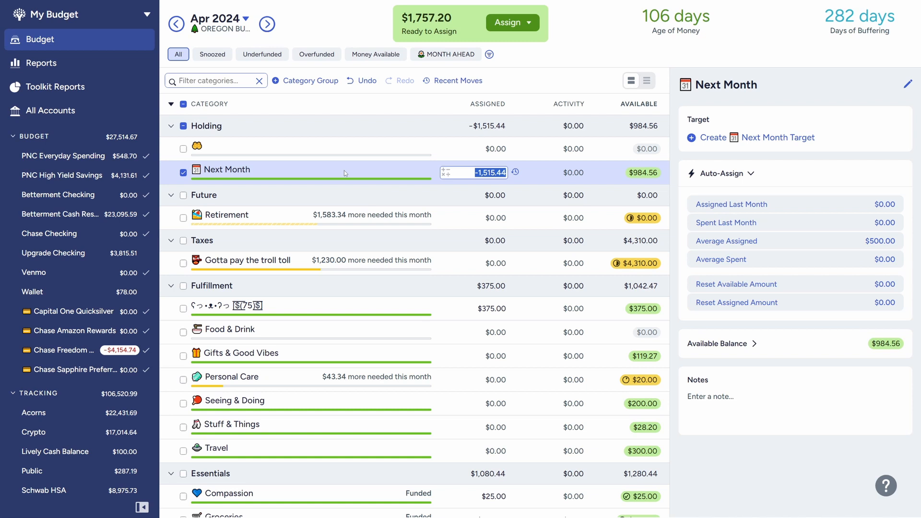
key(Right)
text(+)
text(300)
key(Return)
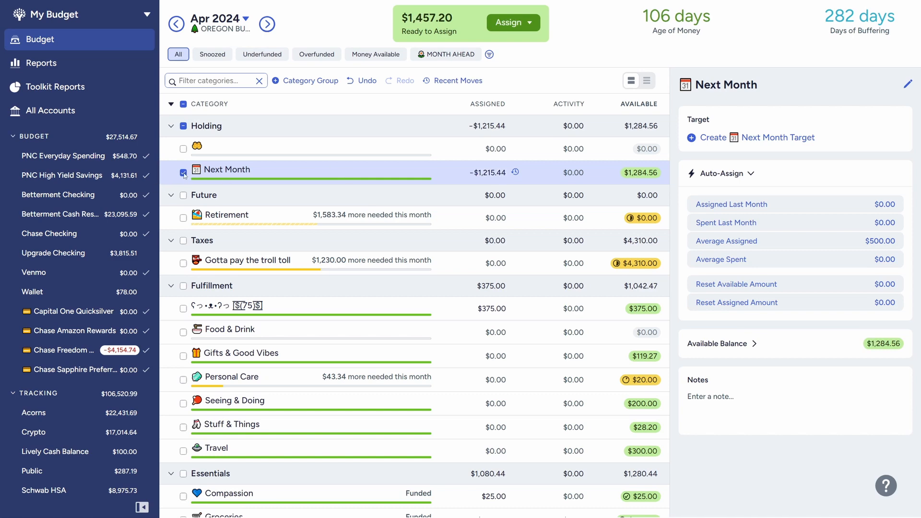
click(183, 173)
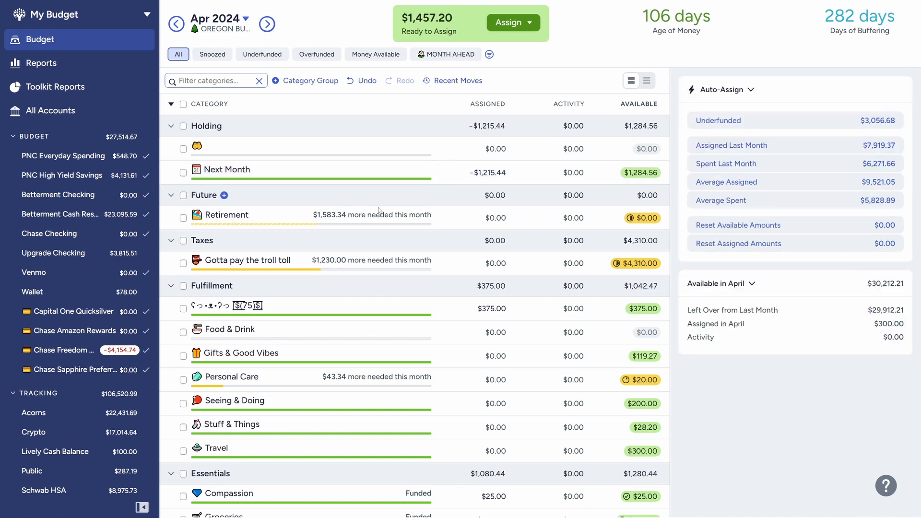
Assign $350 to the "Gotta pay the troll toll" category under Taxes
click(302, 264)
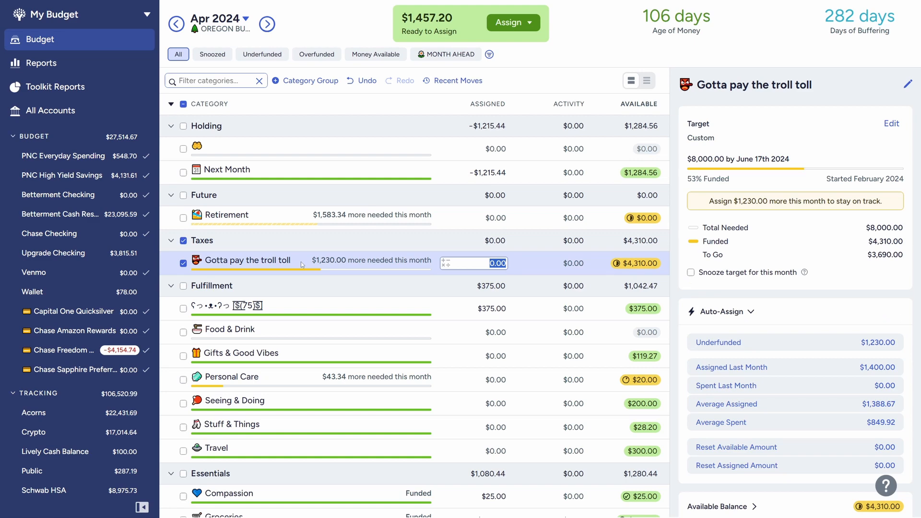
text(350)
key(Return)
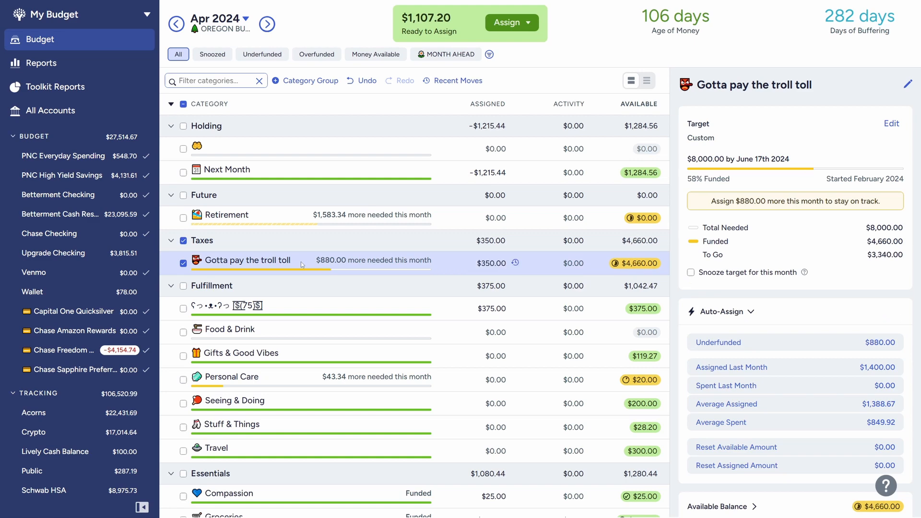
click(183, 263)
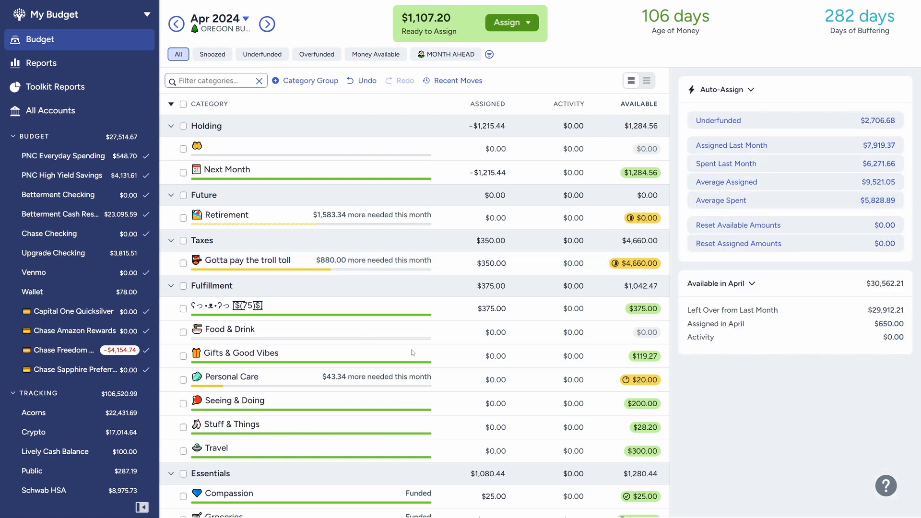
Move $350 from the first Fulfillment category, the one with 75 in its name, to Travel
scroll(394, 343, down, 2)
scroll(395, 342, down, 1)
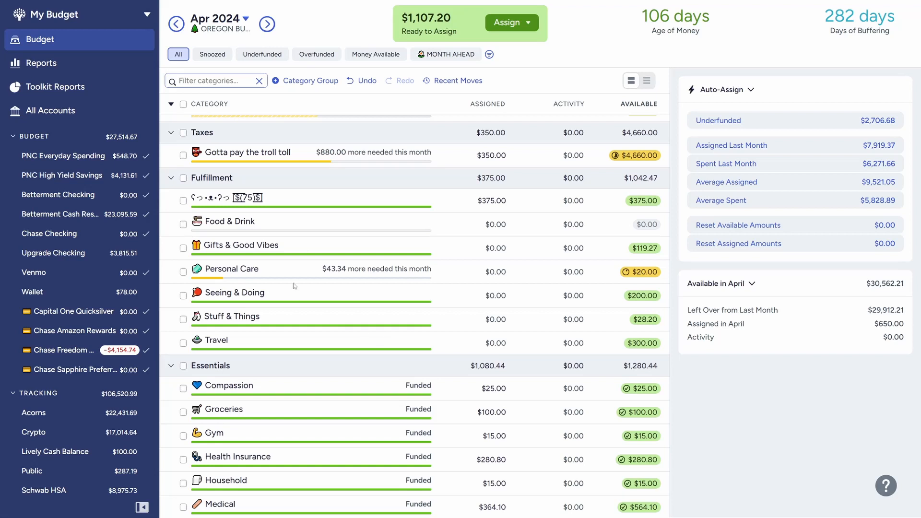
click(643, 201)
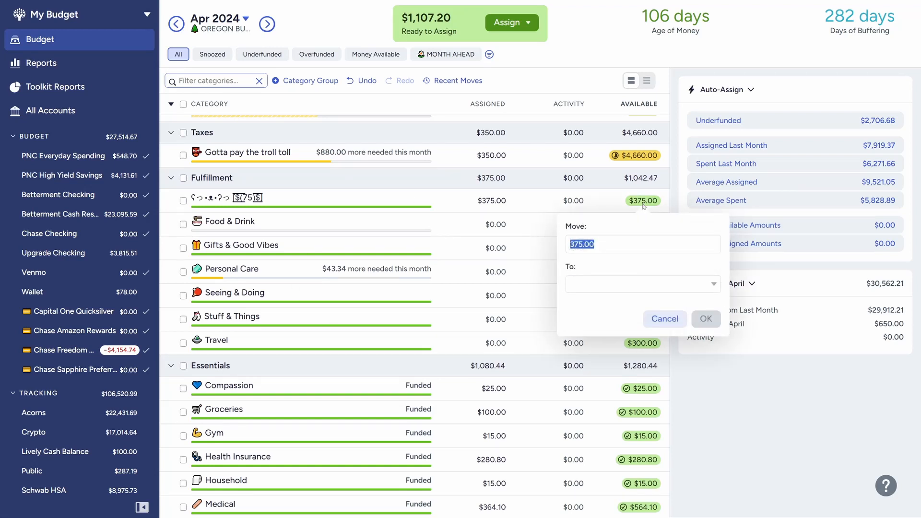
text(350)
click(622, 287)
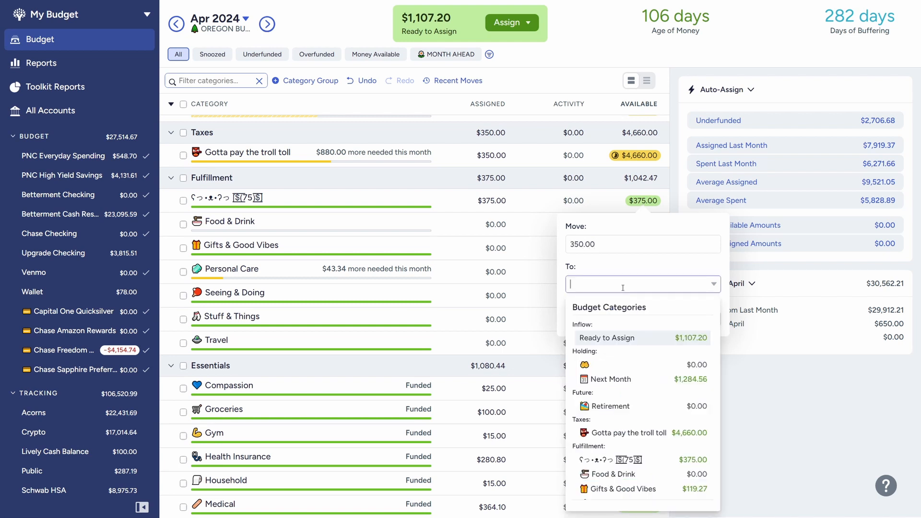
text(tra)
key(Return)
click(705, 319)
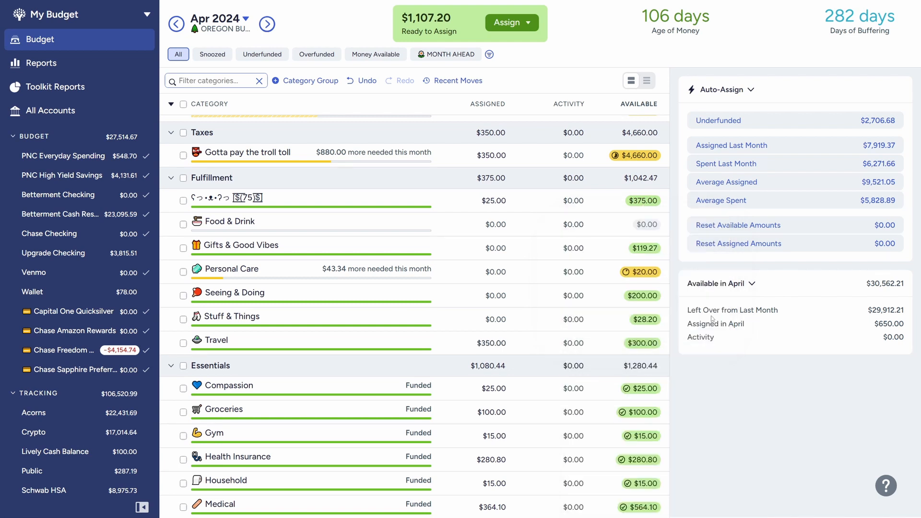
Compare the funding details and available balances of the Travel and Groceries categories
click(410, 344)
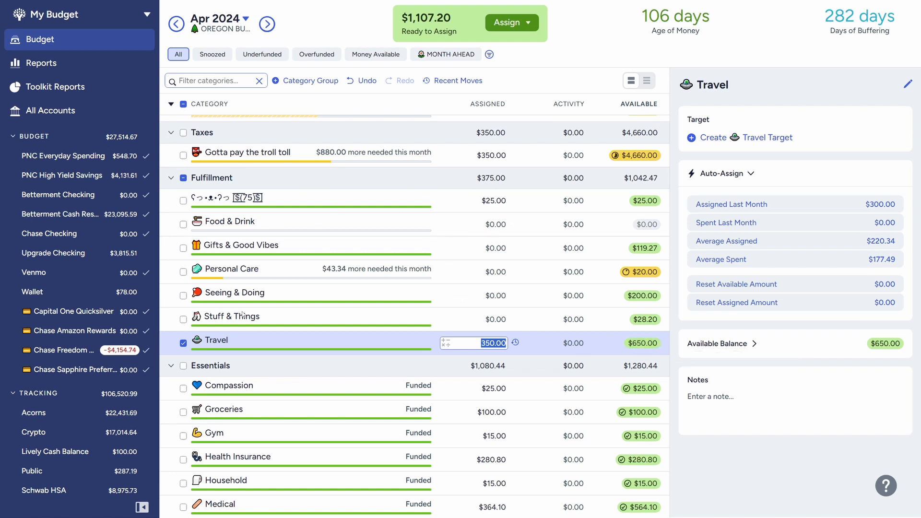
click(184, 343)
scroll(318, 370, down, 1)
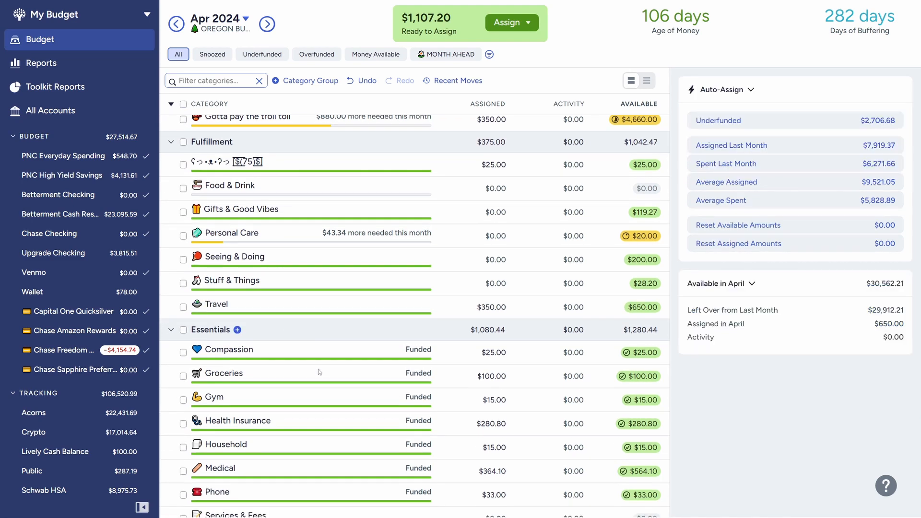
click(296, 377)
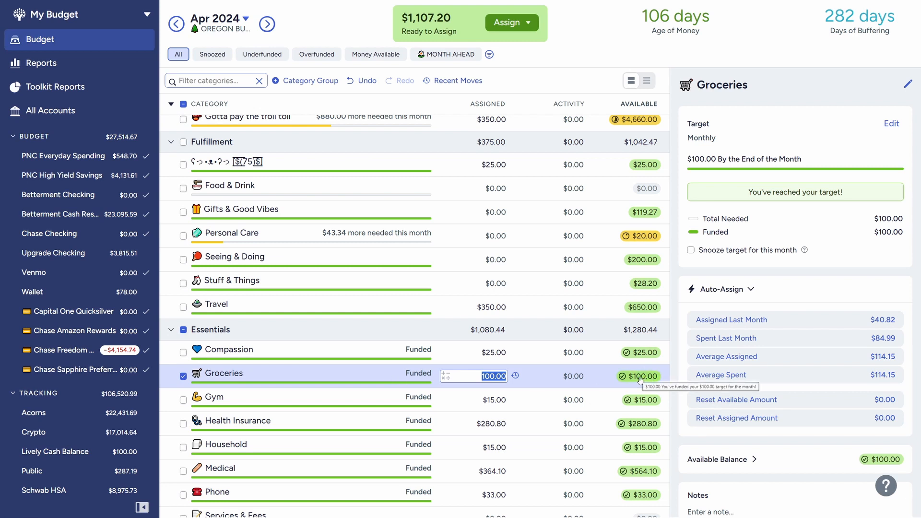
click(339, 307)
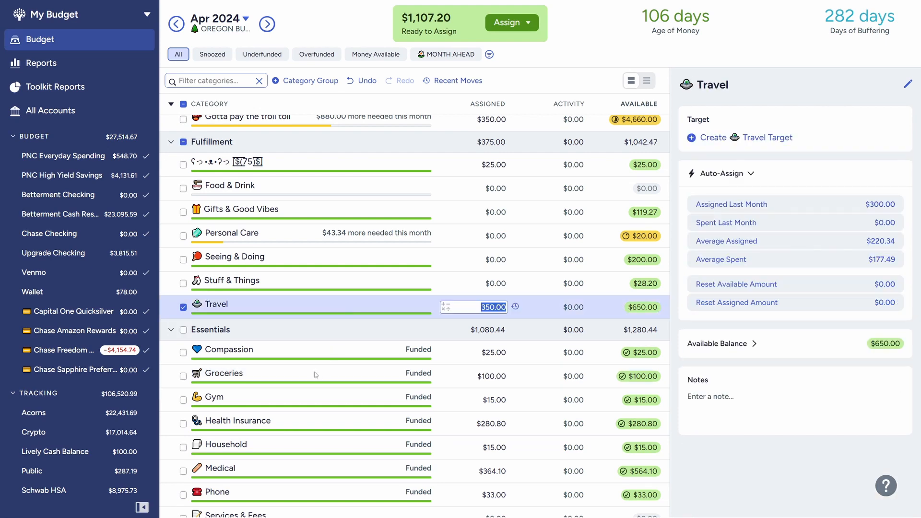
click(643, 384)
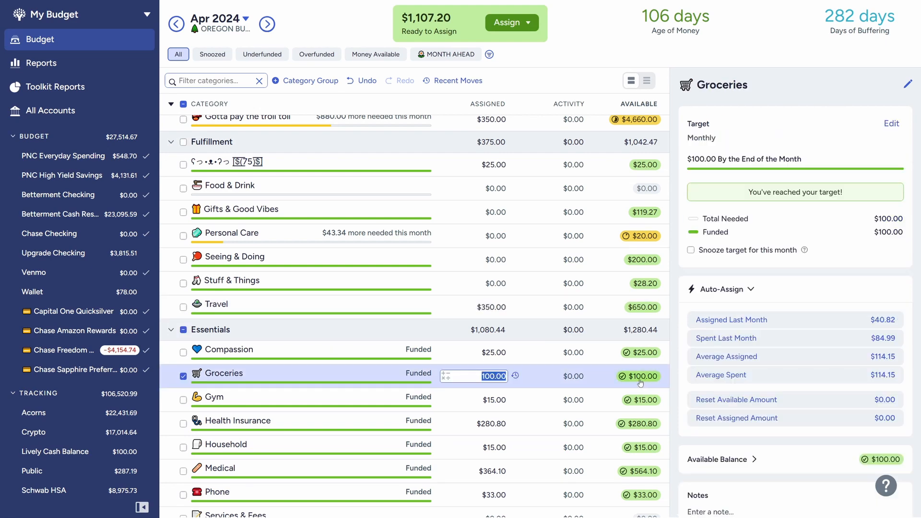
Move $100 from Groceries to Travel and snooze the Groceries target for this month
click(643, 383)
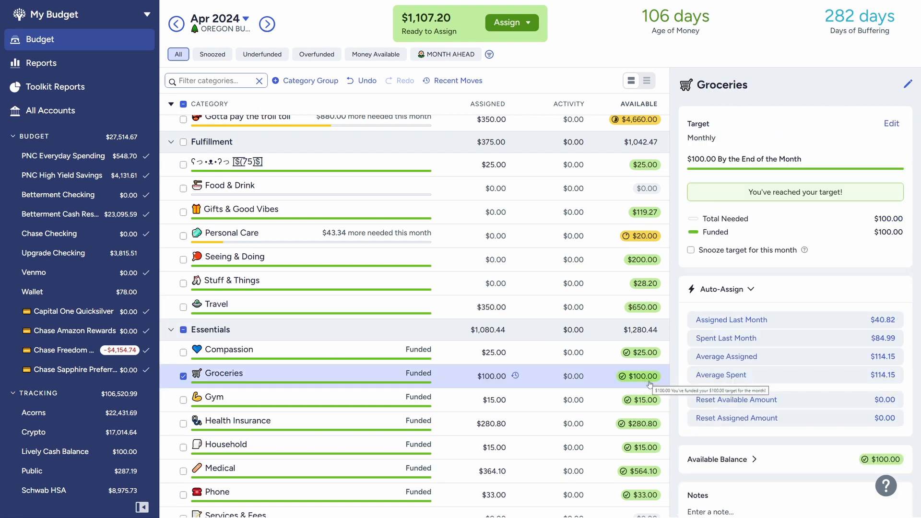
click(648, 382)
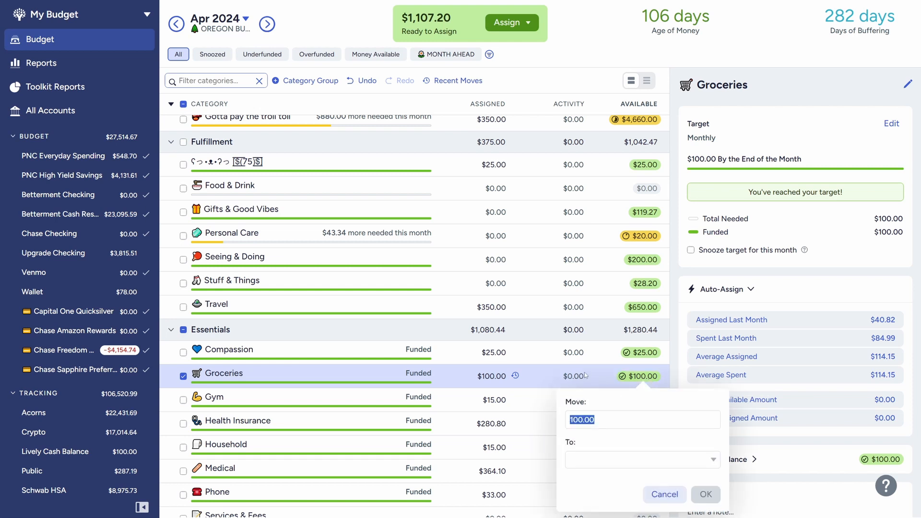
click(597, 461)
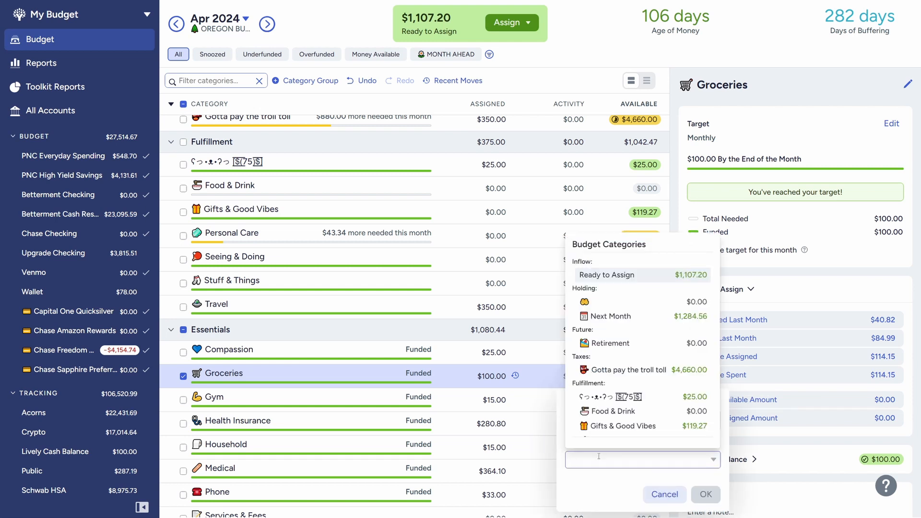
text(tra)
click(617, 277)
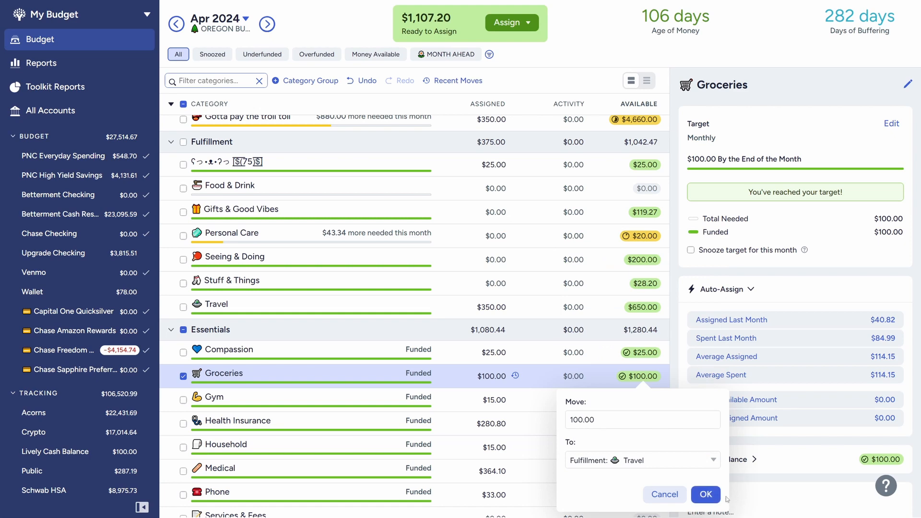
key(Return)
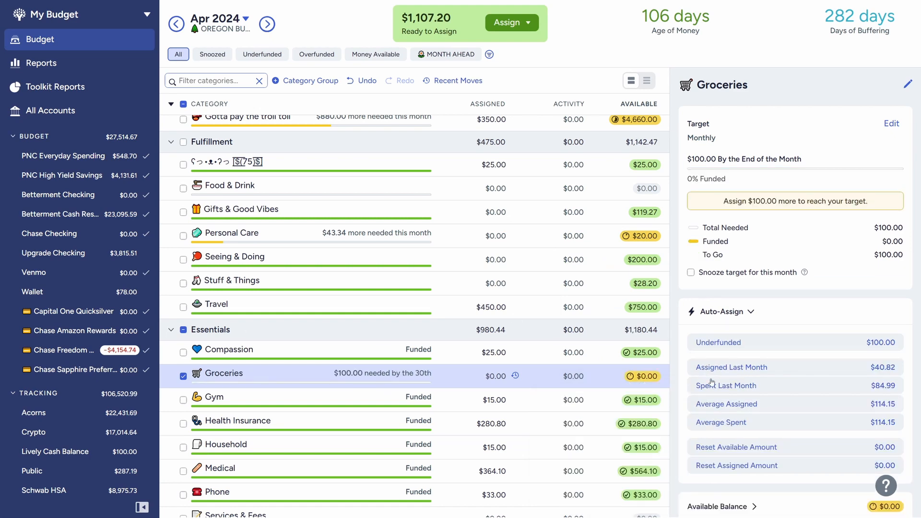
click(690, 272)
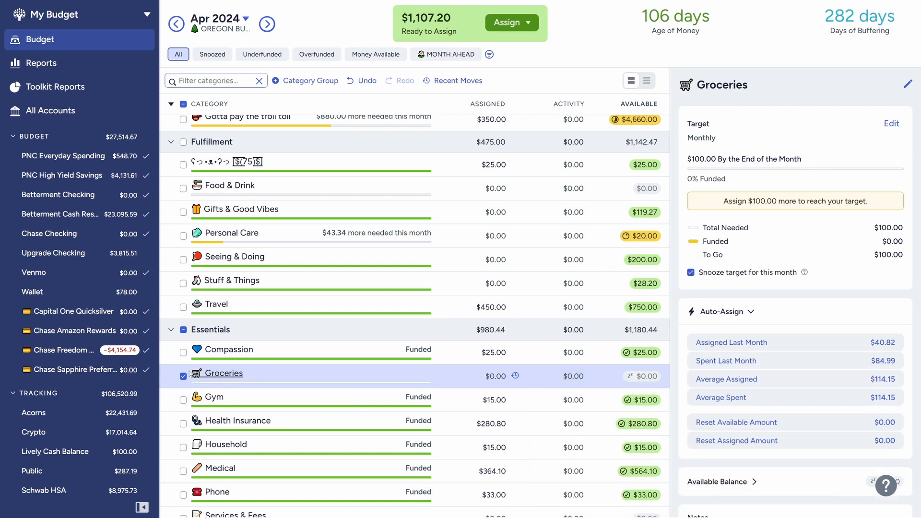
Move $140 from the Therapy category under Essentials to Travel
scroll(474, 413, down, 2)
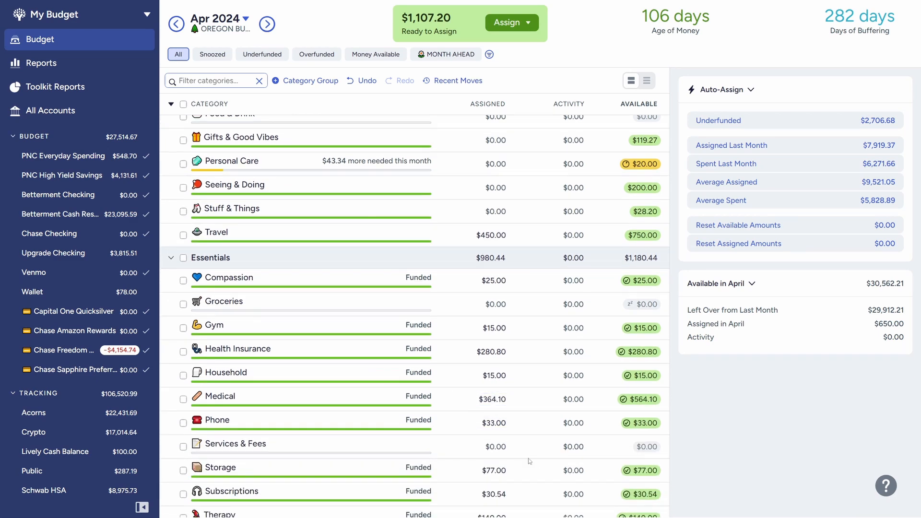
scroll(529, 458, down, 2)
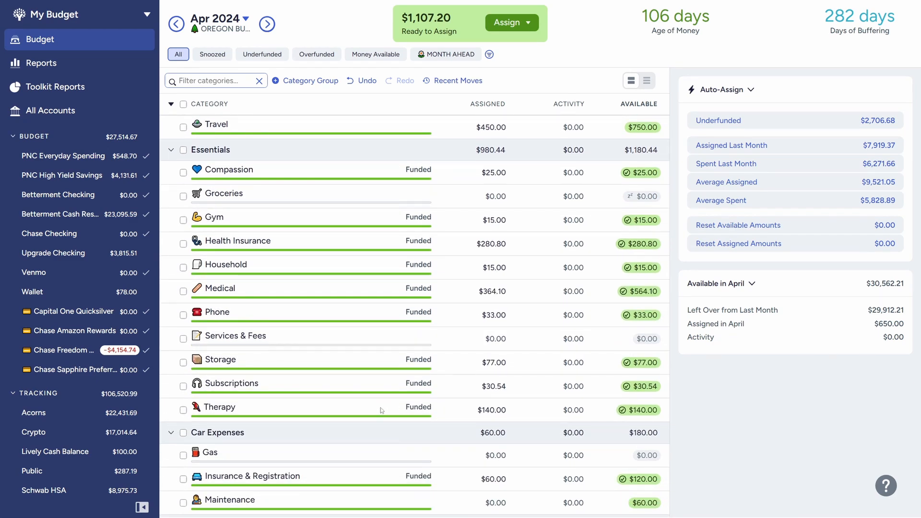
click(367, 410)
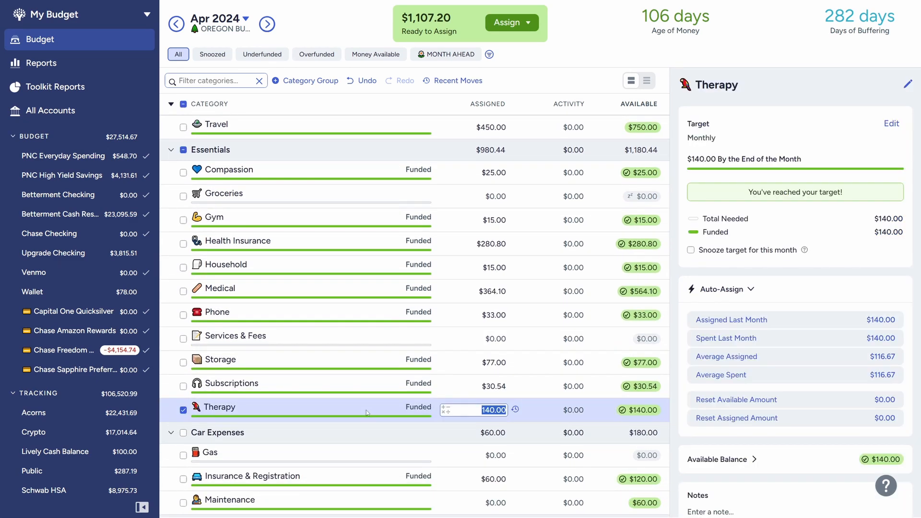
scroll(578, 438, up, 1)
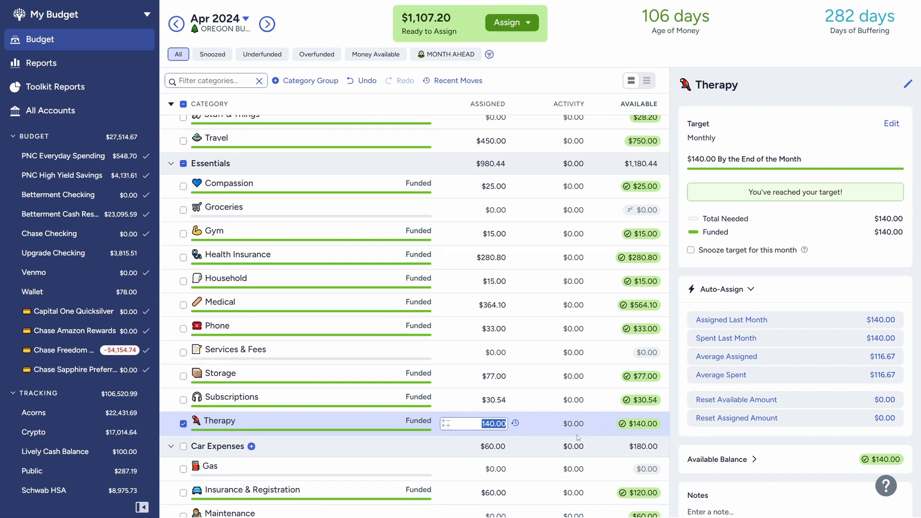
scroll(578, 438, up, 1)
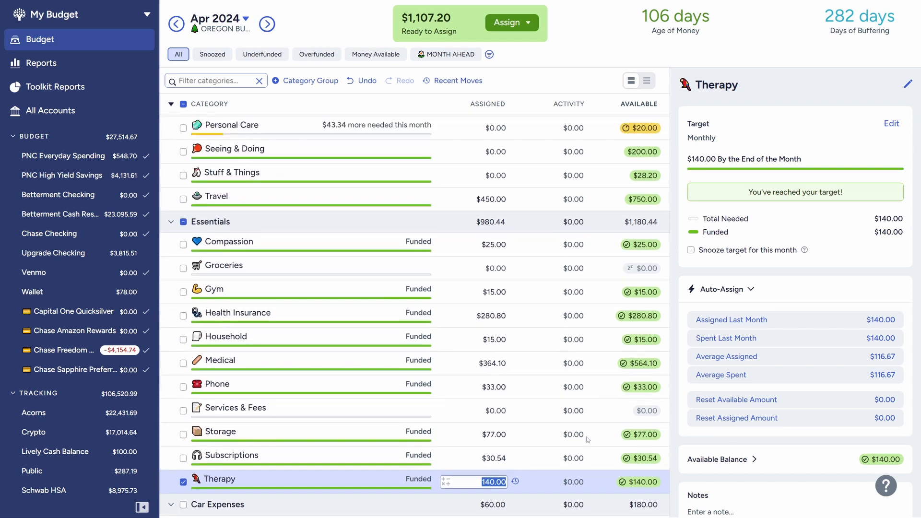
click(639, 482)
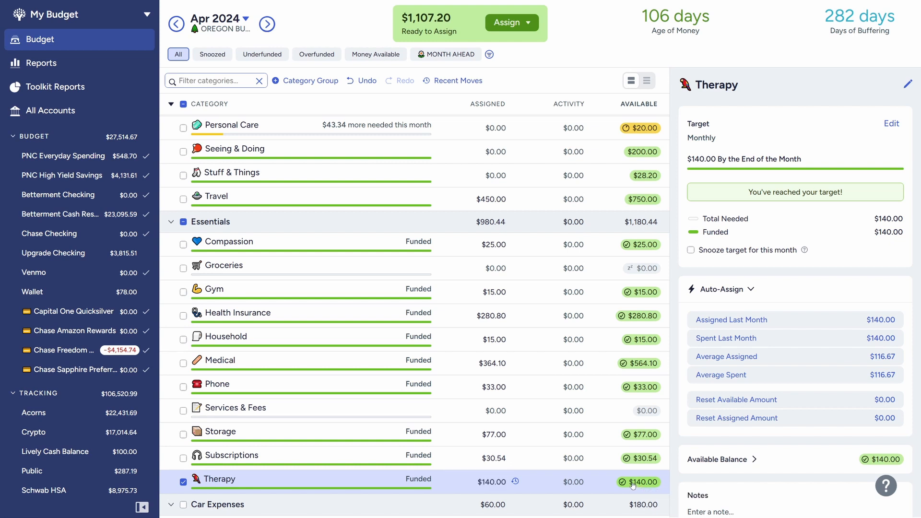
click(639, 483)
click(592, 418)
text(tra)
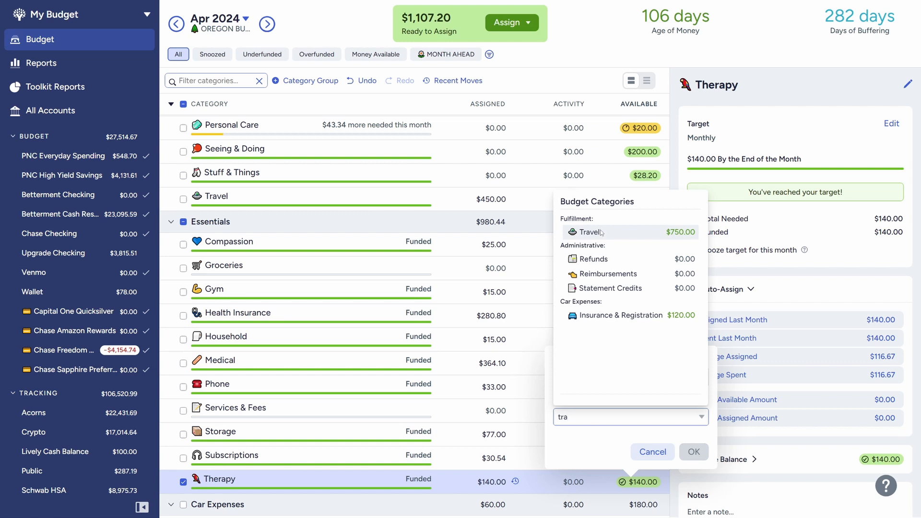
key(Return)
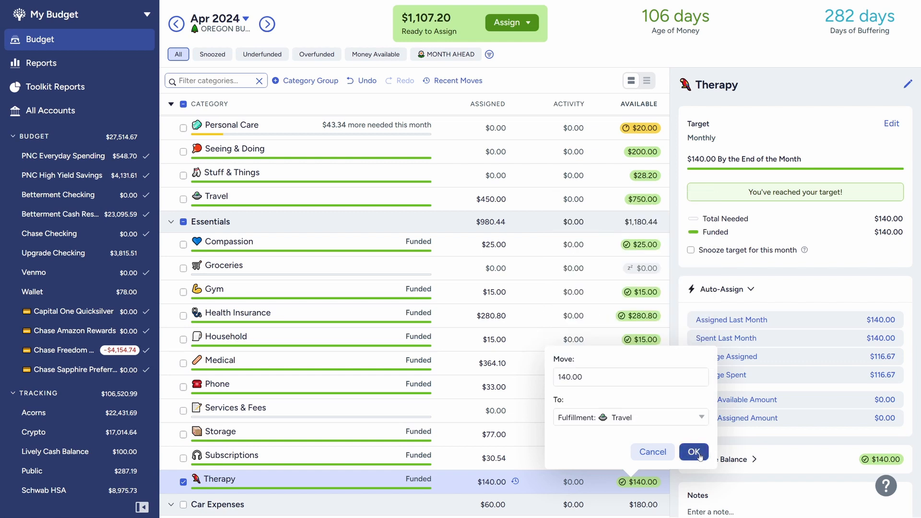
click(694, 452)
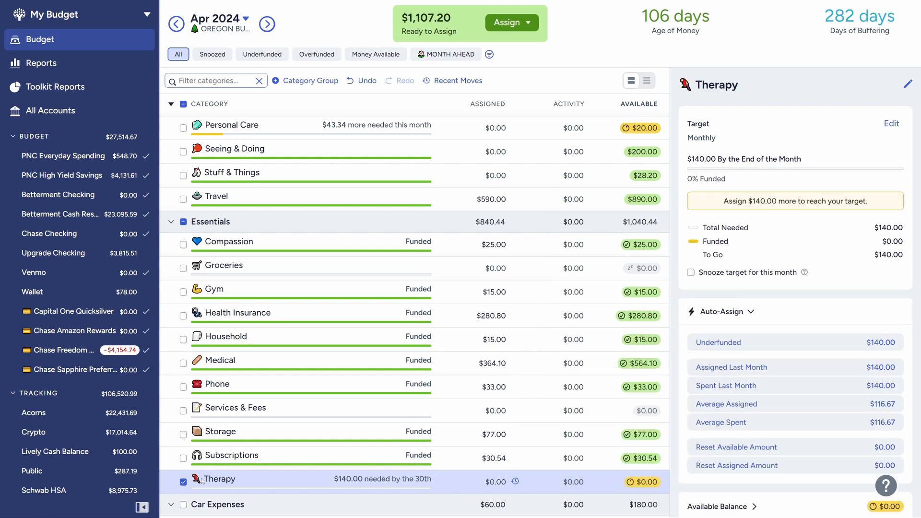
Snooze the Therapy target for this month and deselect the category
click(690, 272)
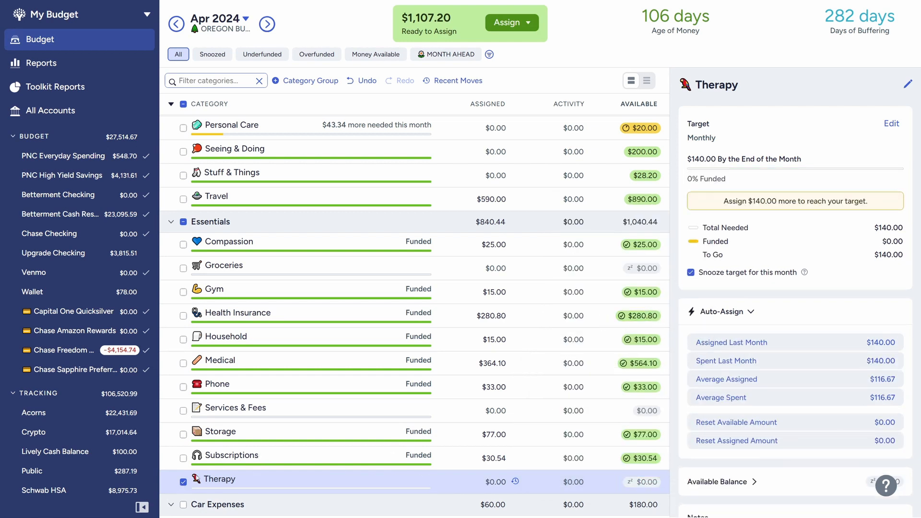
click(183, 482)
scroll(432, 350, up, 3)
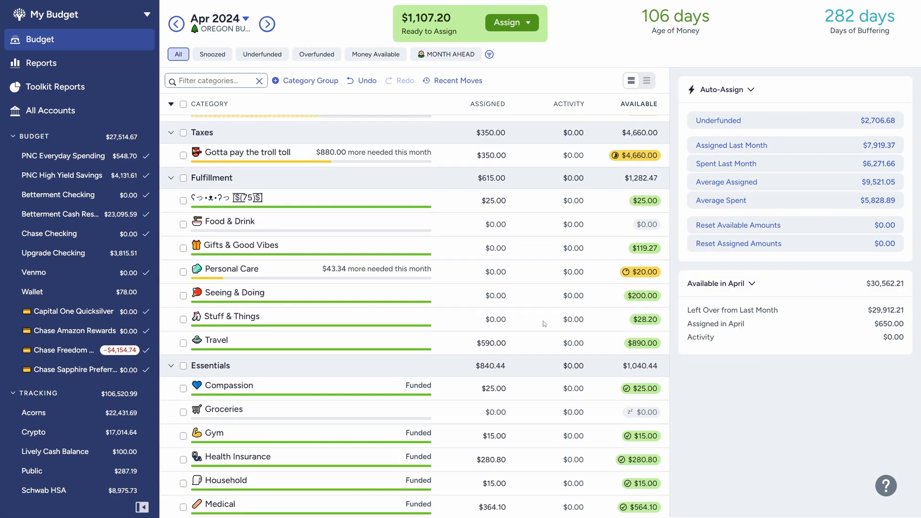
Compare the funding details and available balances of Travel under Fulfillment and Adventures under Banana Stand
click(432, 349)
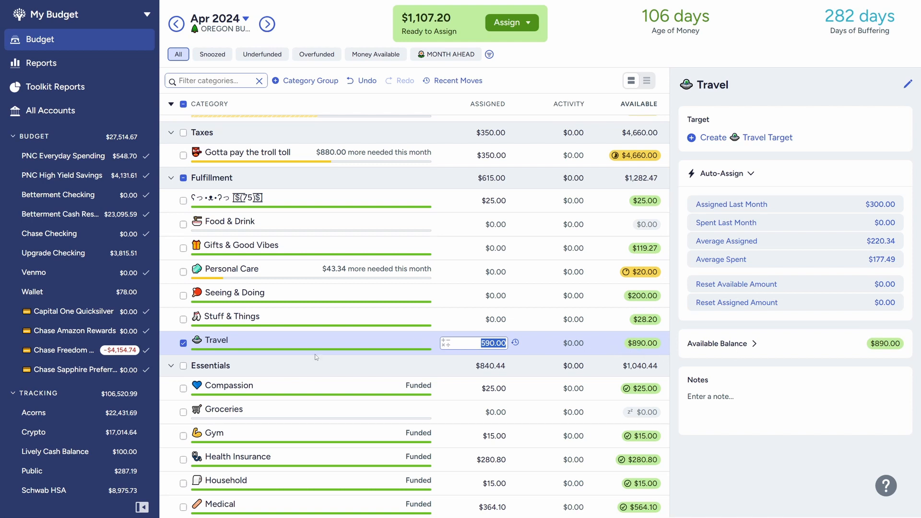
click(280, 353)
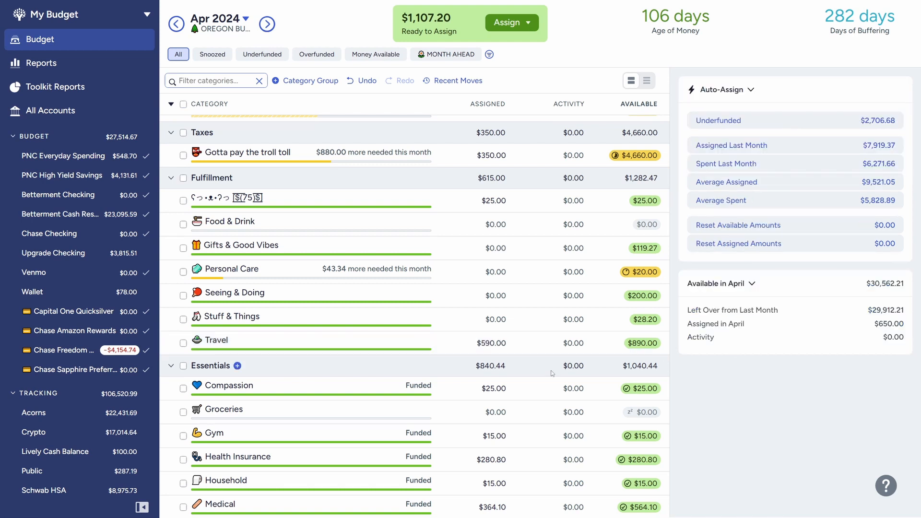
click(634, 344)
click(605, 344)
scroll(567, 315, down, 10)
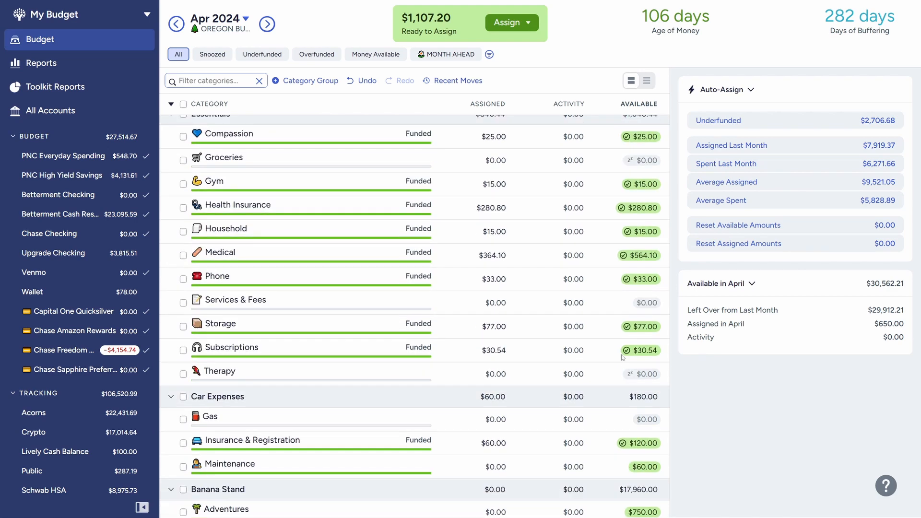
click(411, 297)
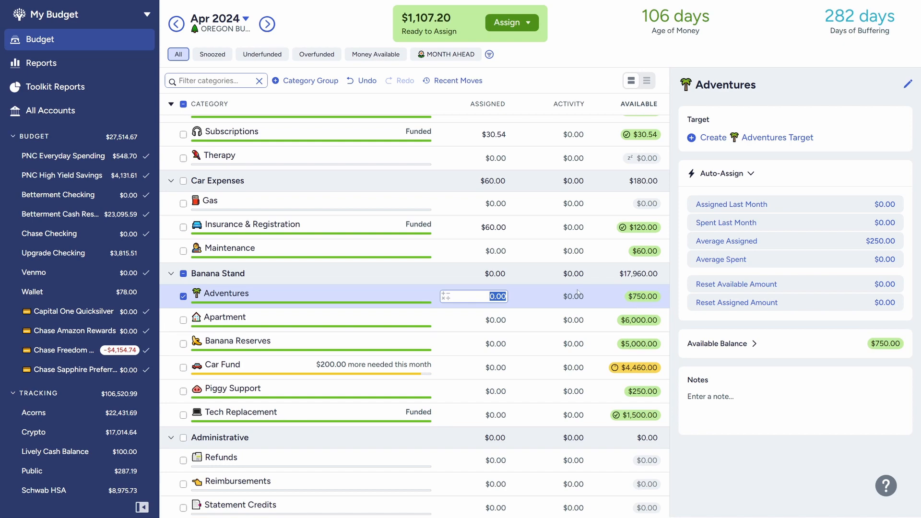
click(183, 296)
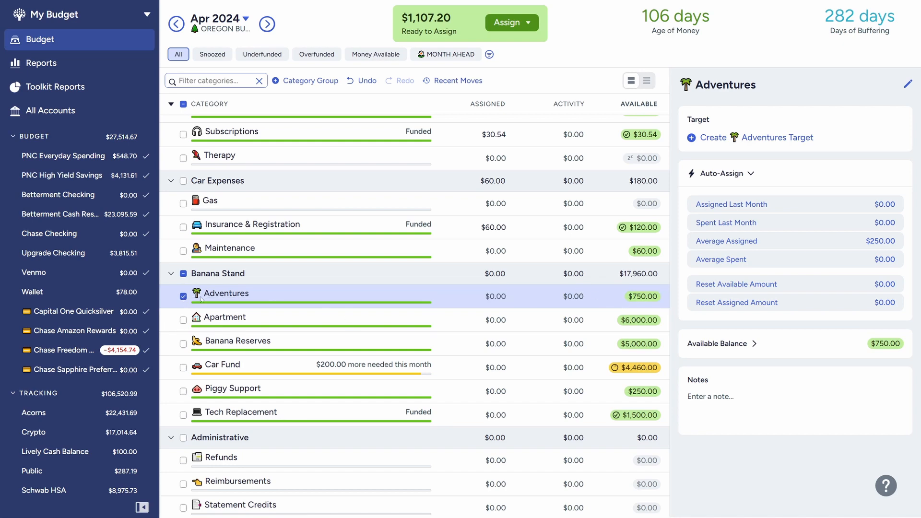
scroll(336, 312, up, 8)
click(494, 330)
scroll(494, 335, up, 3)
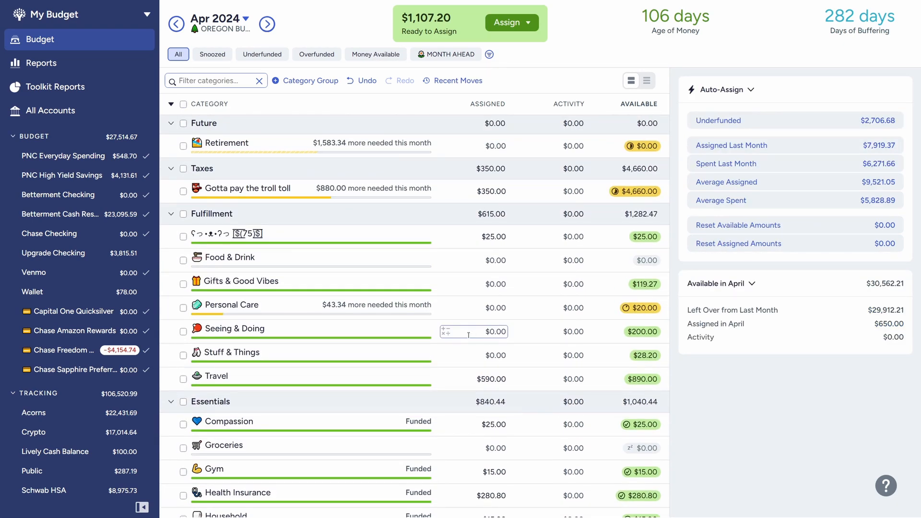
click(378, 378)
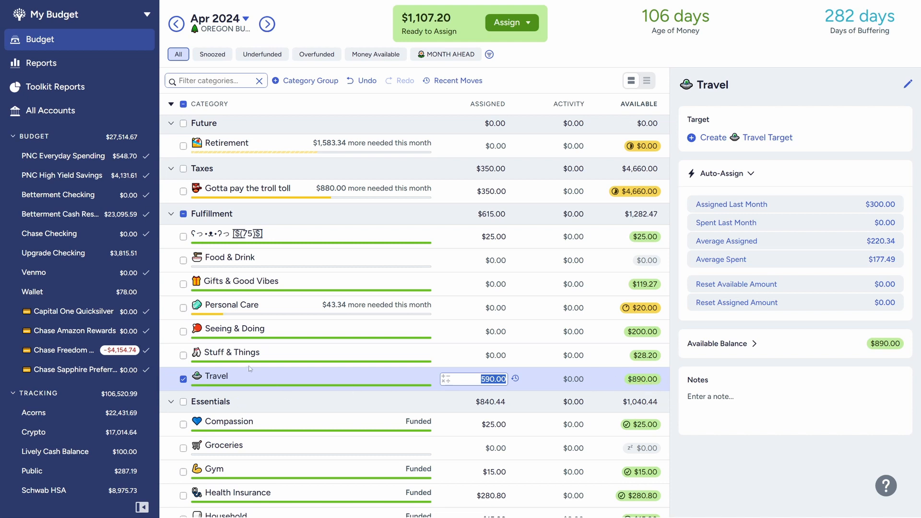
click(183, 379)
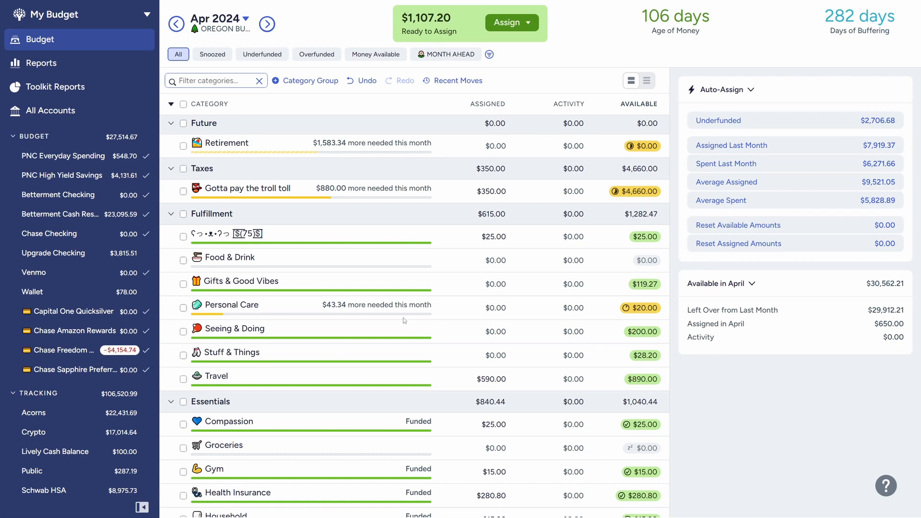
Assign $100 to the Car Fund category under Banana Stand
scroll(404, 319, down, 4)
scroll(404, 319, down, 6)
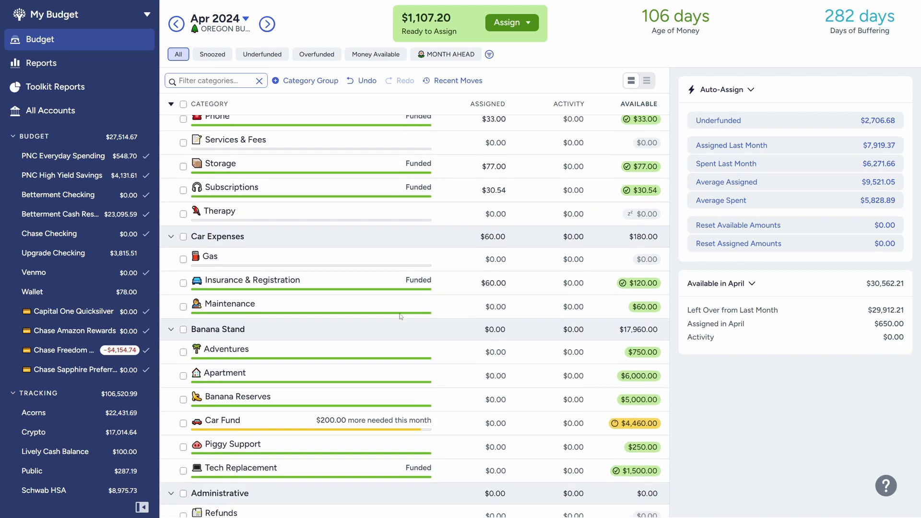
click(281, 330)
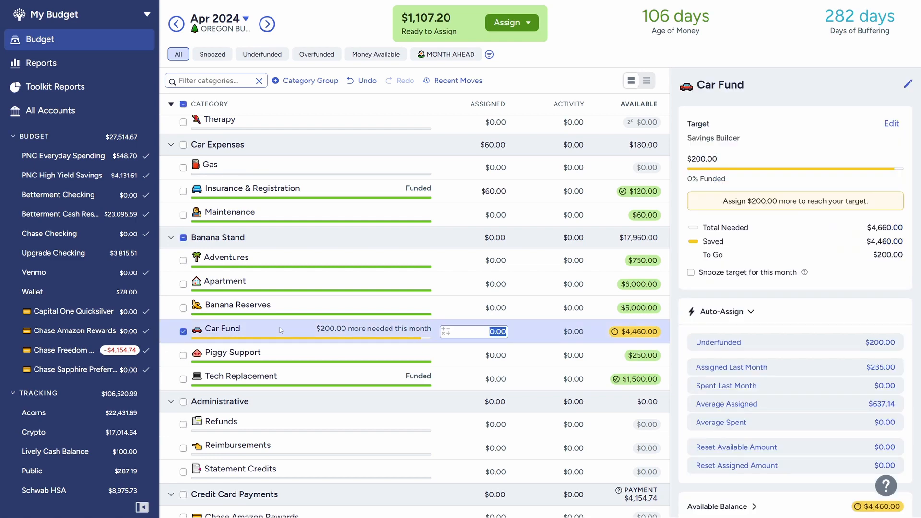
text(100)
key(Return)
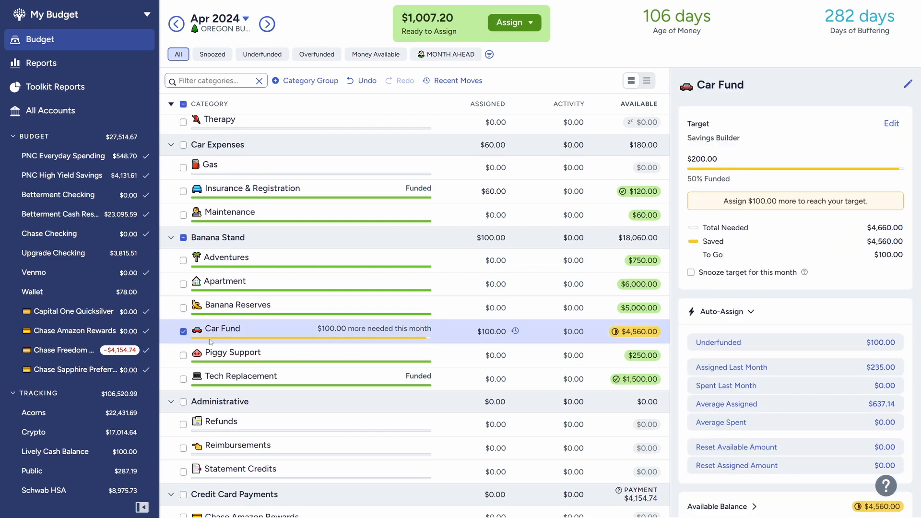
click(183, 332)
Assign $1,000 to the Retirement category under Future
scroll(430, 366, up, 20)
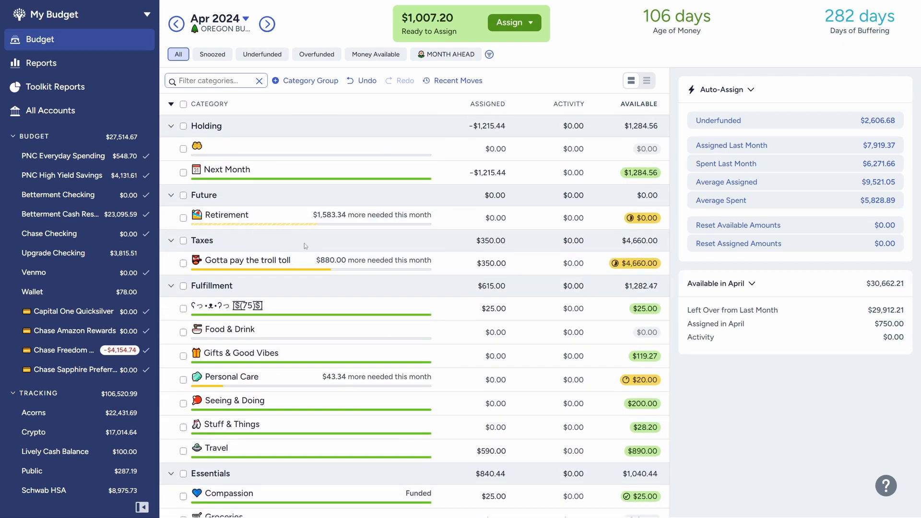
click(294, 218)
text(1)
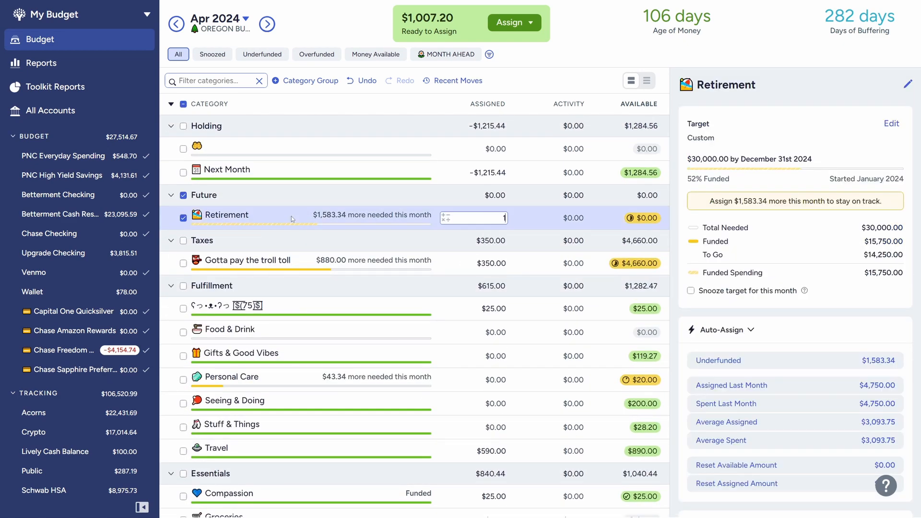
text(,000)
key(Return)
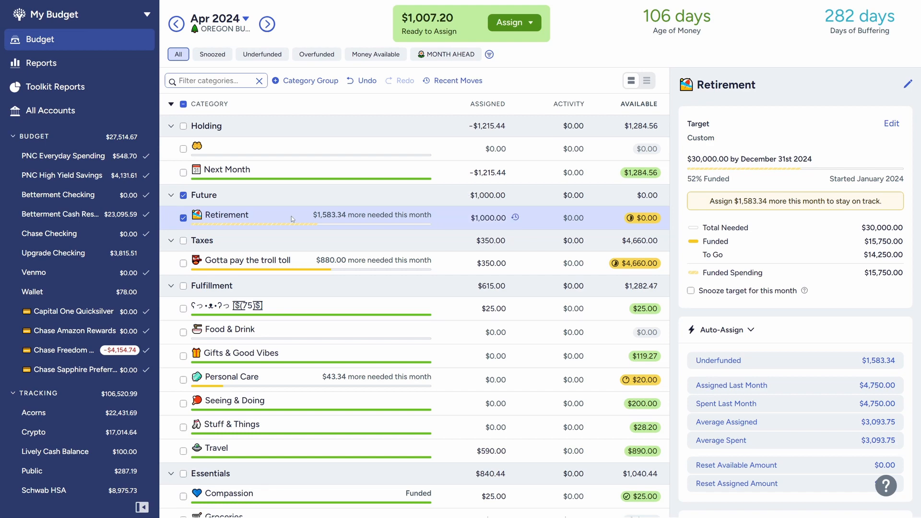
click(281, 211)
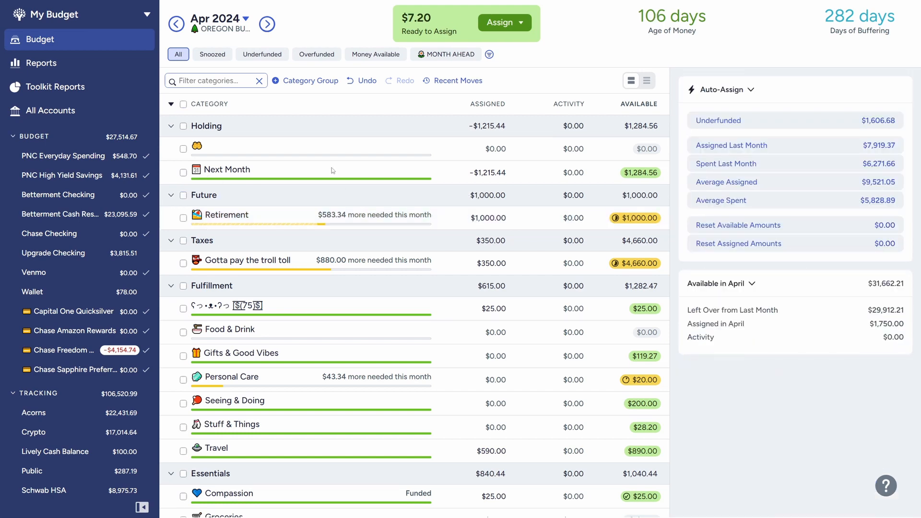
Add $7.20 to the assigned amount of the Next Month category under Holding
click(349, 171)
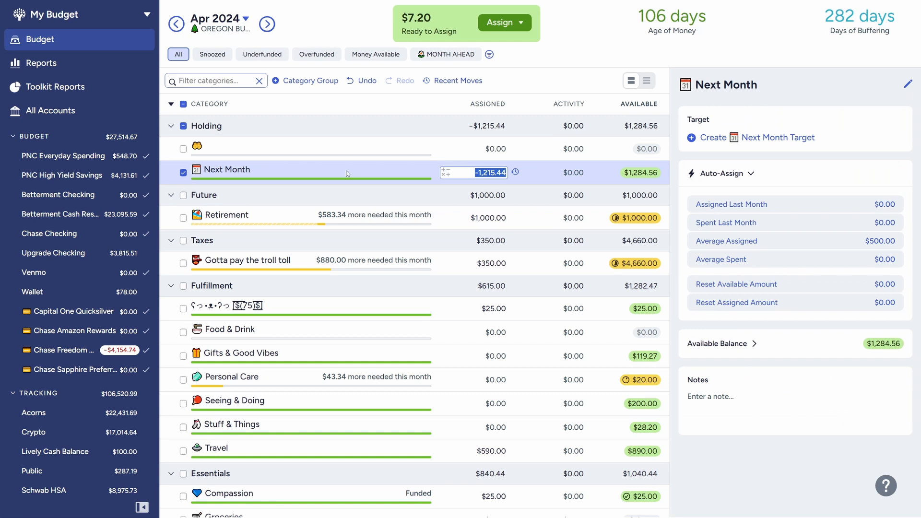
key(Right)
text(+7.20)
key(Return)
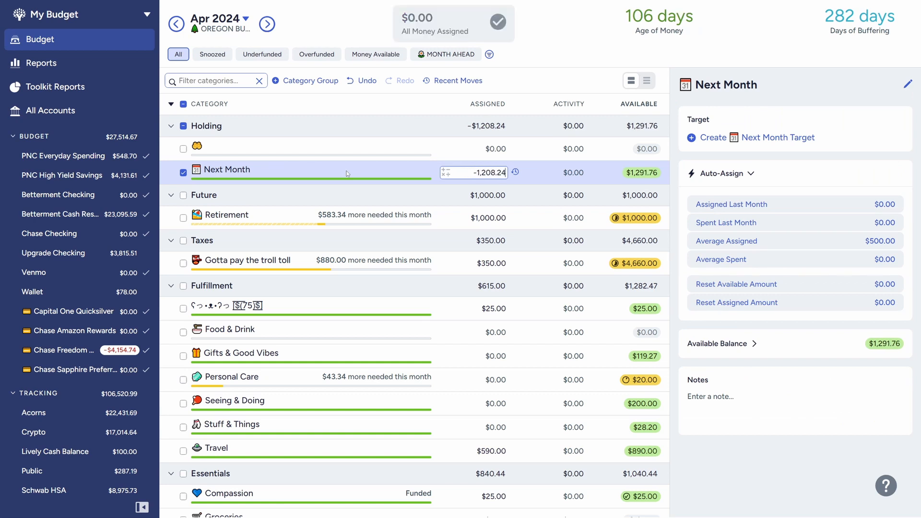
click(187, 176)
click(186, 174)
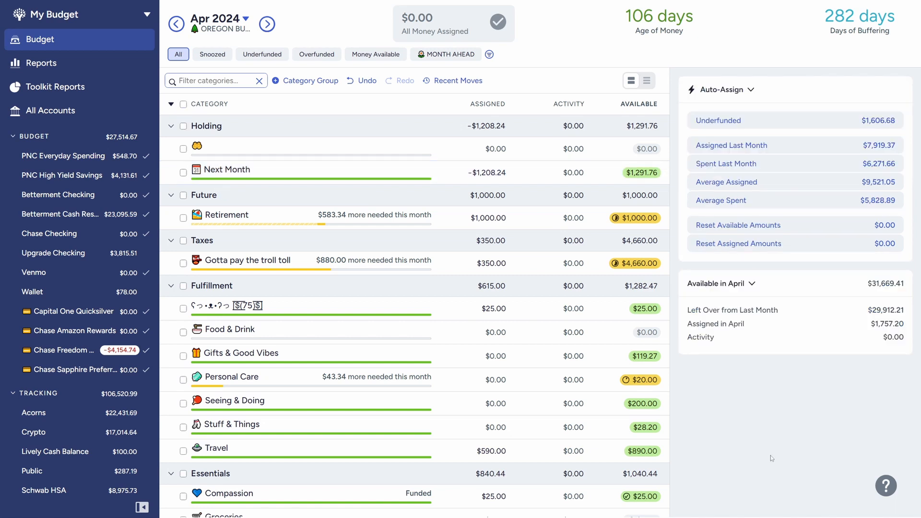